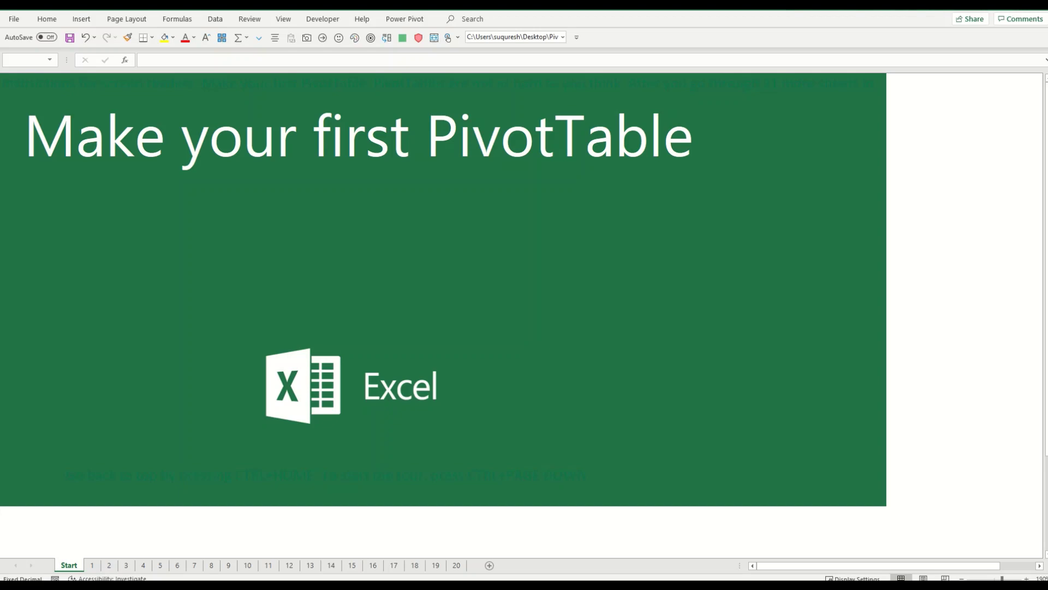
Step: View sheet 1's simple PivotTable, then sheet 2's PivotTable of Amount by Type and Buyer ($834)
click(99, 569)
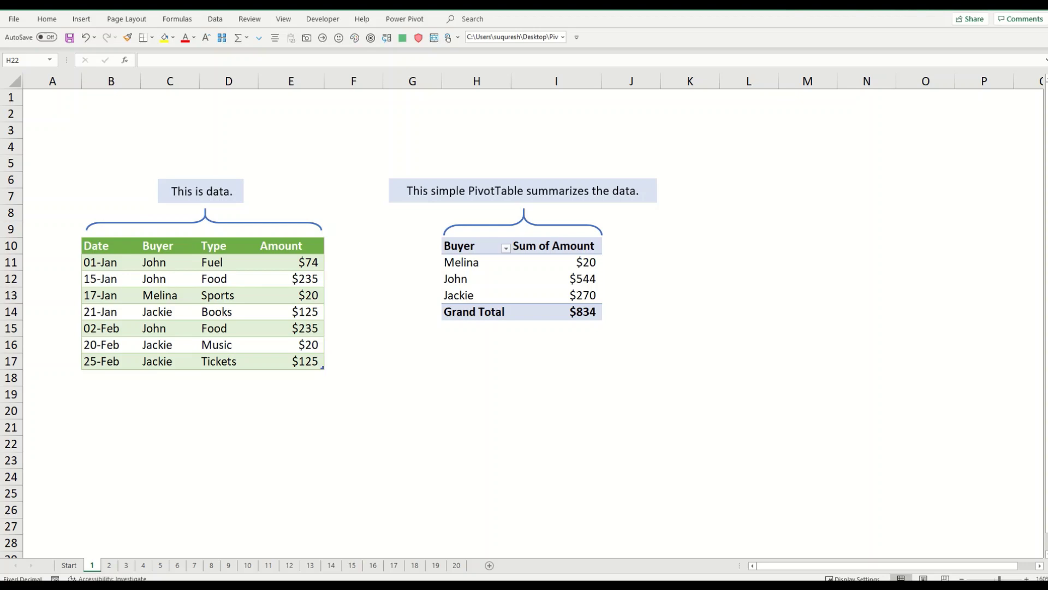
click(112, 566)
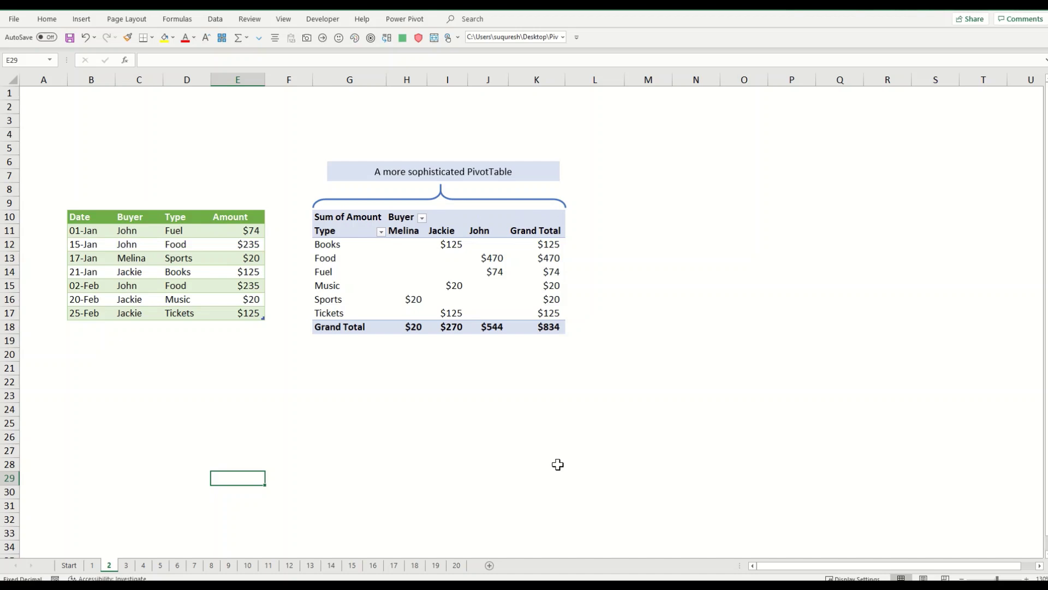
Step: Move between sheets 1–3 with the tabs and Ctrl+PageUp/PageDown, ending on sheet 3's PivotChart
click(411, 503)
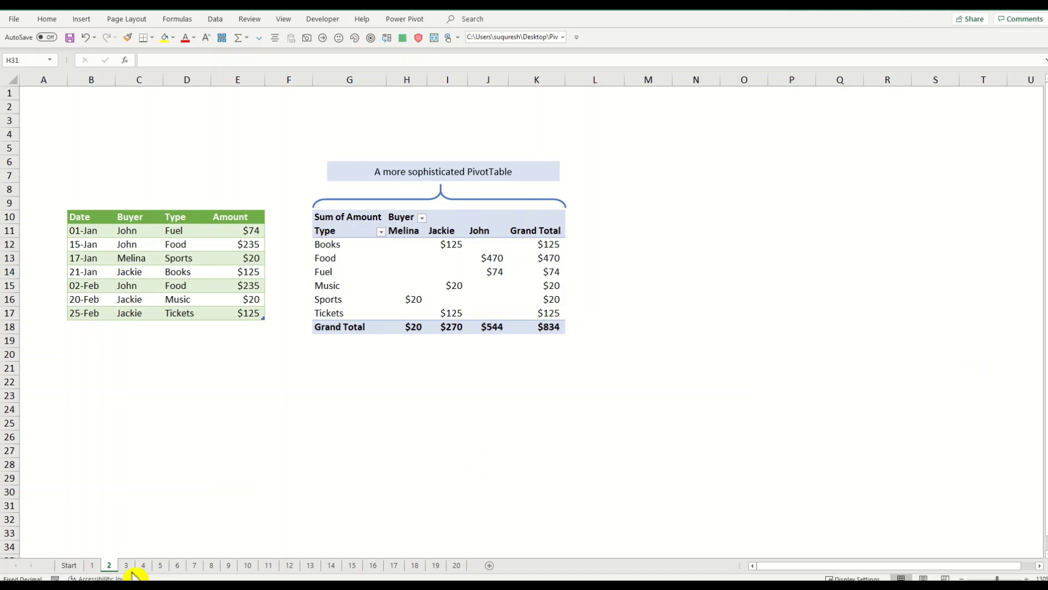
click(126, 565)
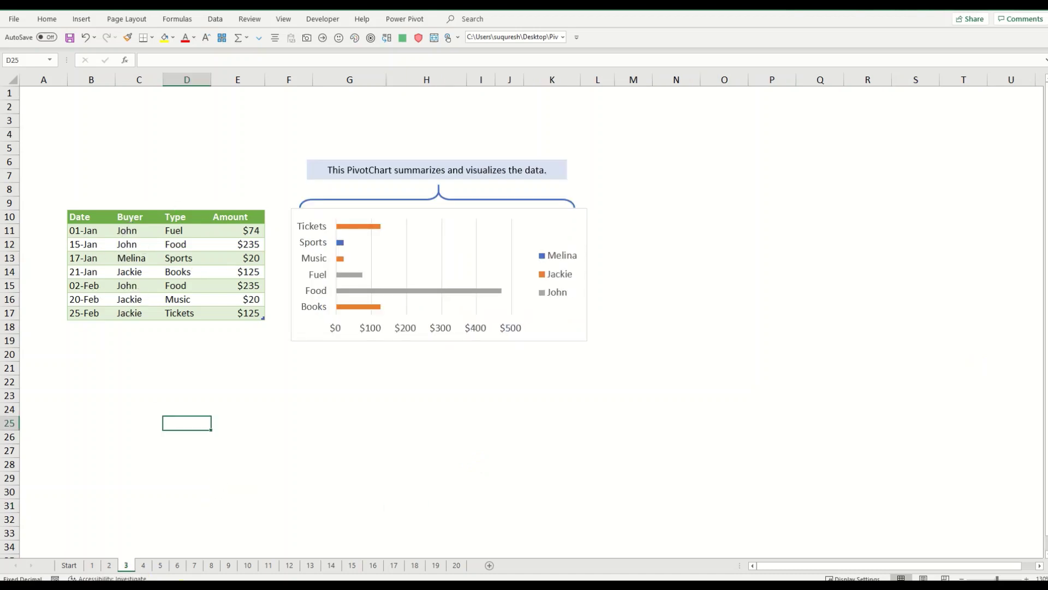
click(109, 566)
key(ctrl+Page_Up)
key(ctrl+Page_Up)
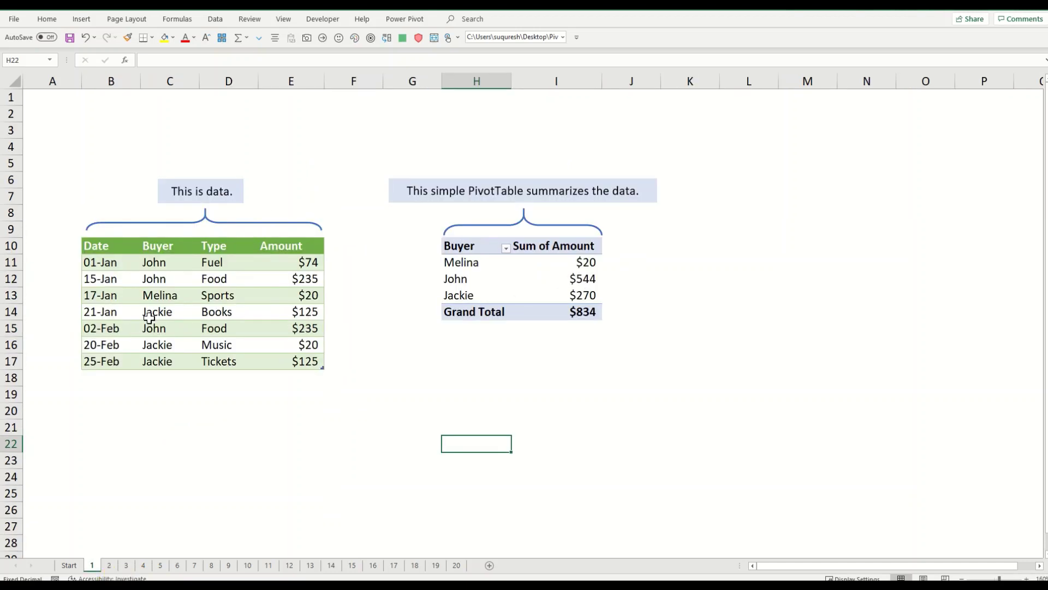
key(ctrl+Page_Down)
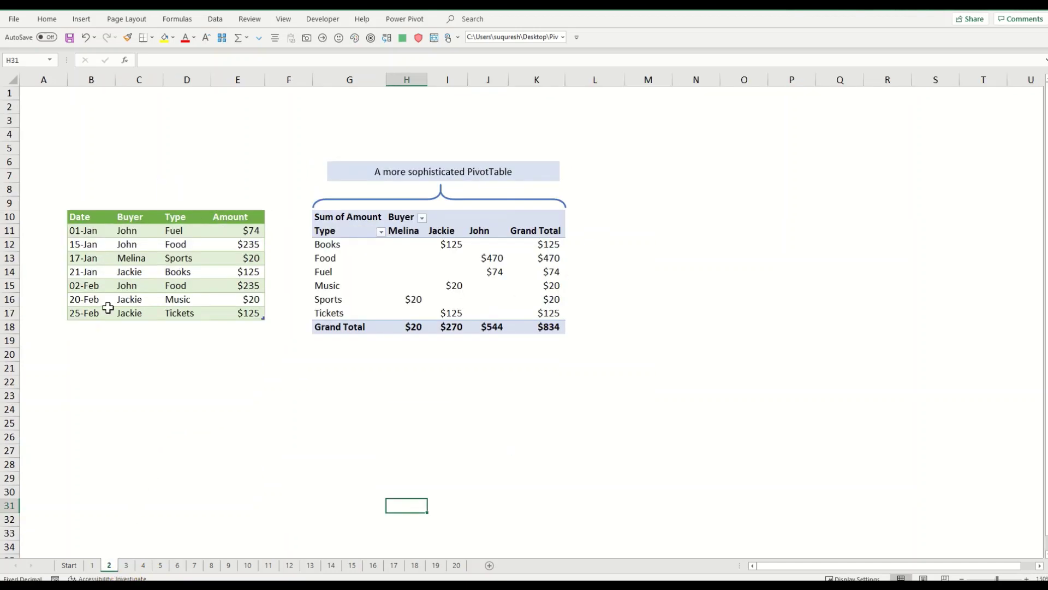
key(ctrl+Page_Down)
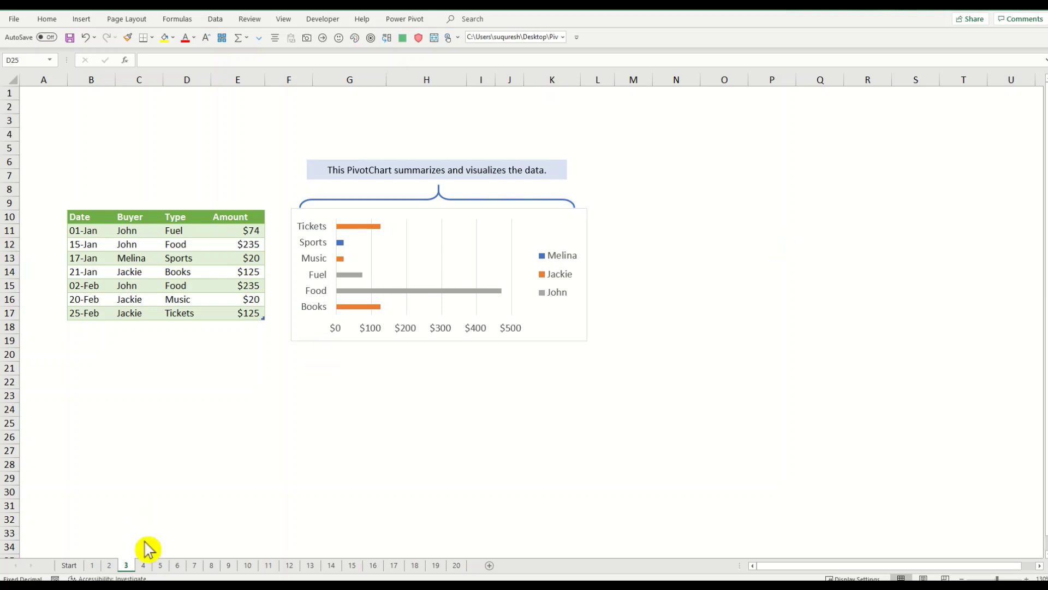
Step: On sheet 4, select the Date, Buyer, Type and Amount headers and the Buyer data, then open sheet 5
click(144, 566)
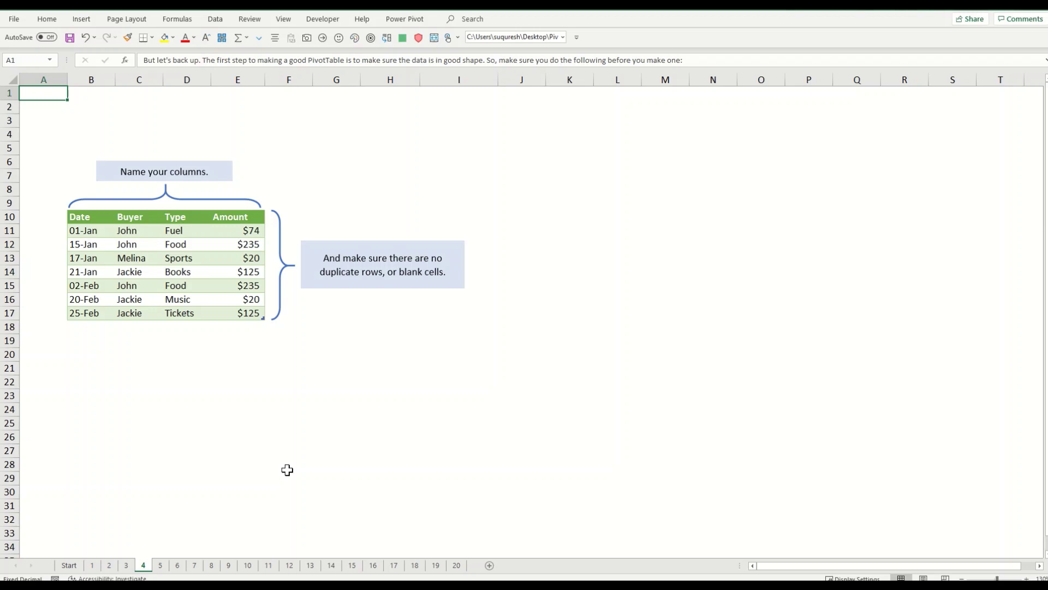
click(91, 217)
click(140, 217)
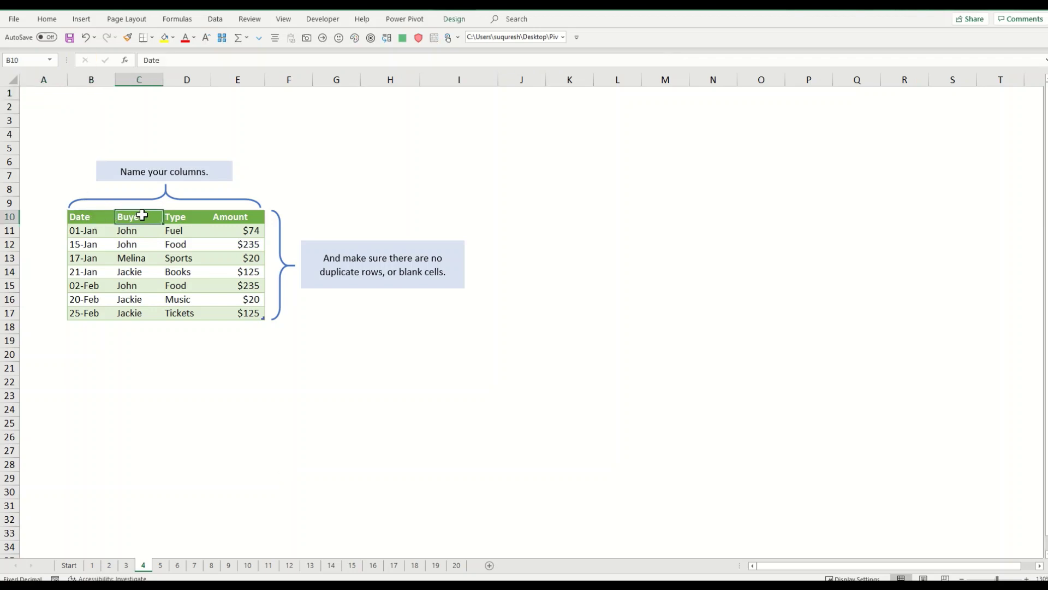
key(ctrl+shift+Down)
click(172, 215)
click(218, 216)
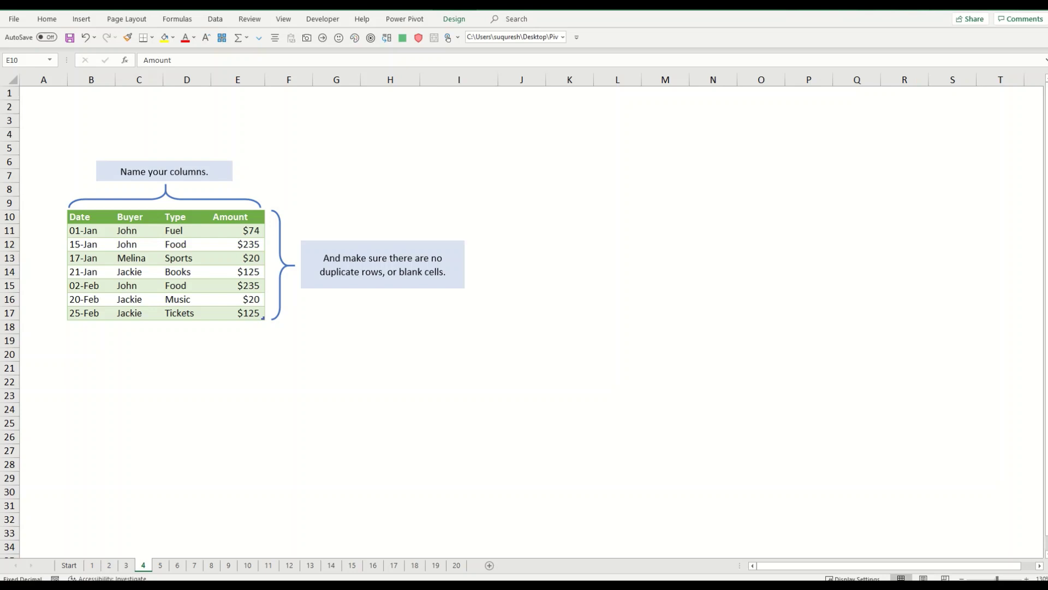
click(165, 566)
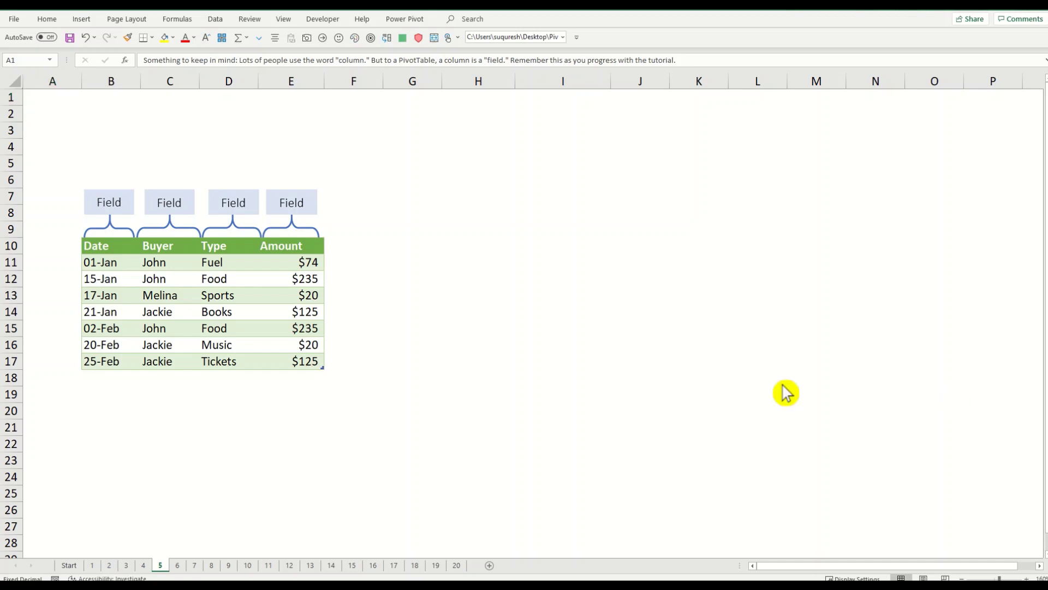
Step: Go from sheet 6's note on summing Amount to sheet 7's $834 Sum of Amount PivotTable
click(182, 565)
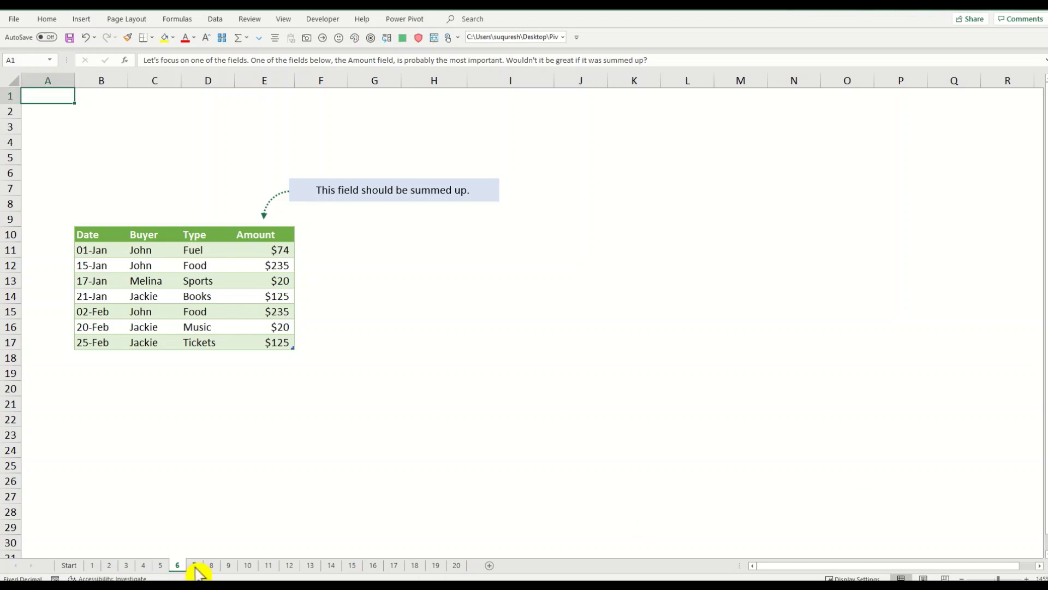
click(195, 566)
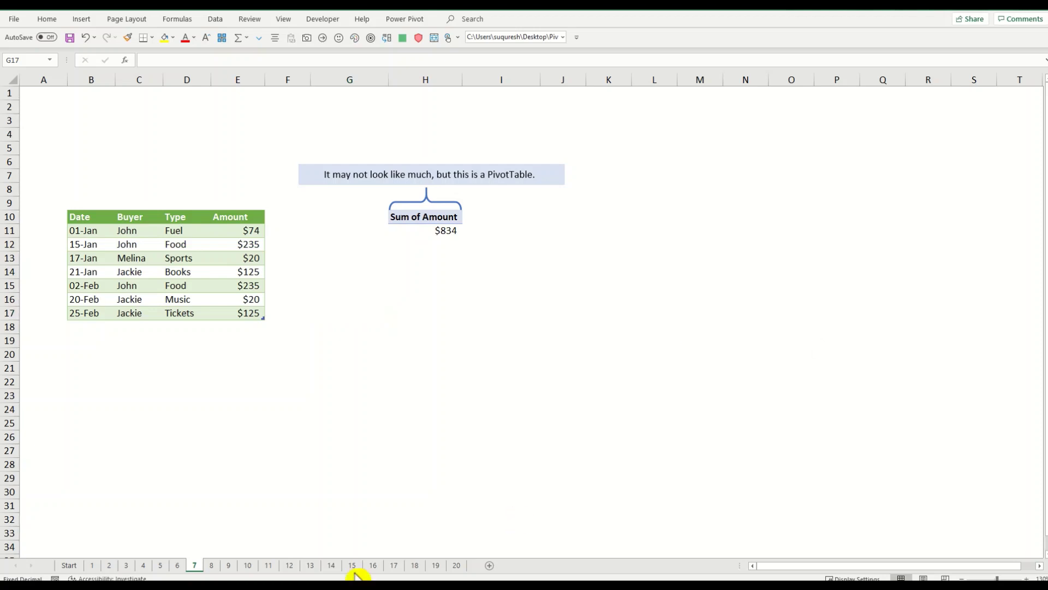
Step: Go from sheet 8's value-field explanation to sheet 9's Buyer split: Melina $20, Jackie $270, John $544
click(213, 565)
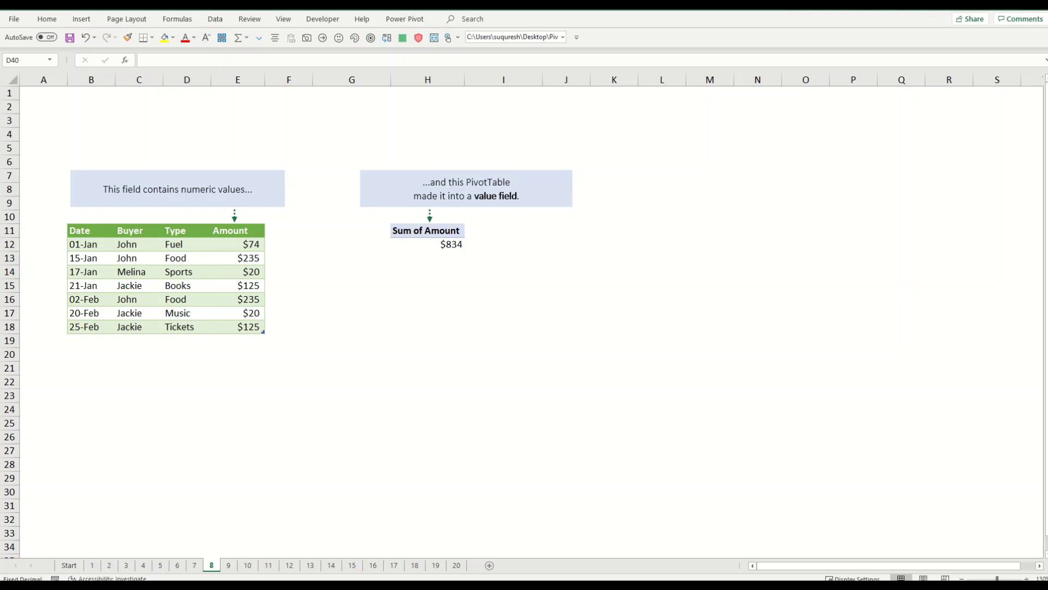
click(229, 565)
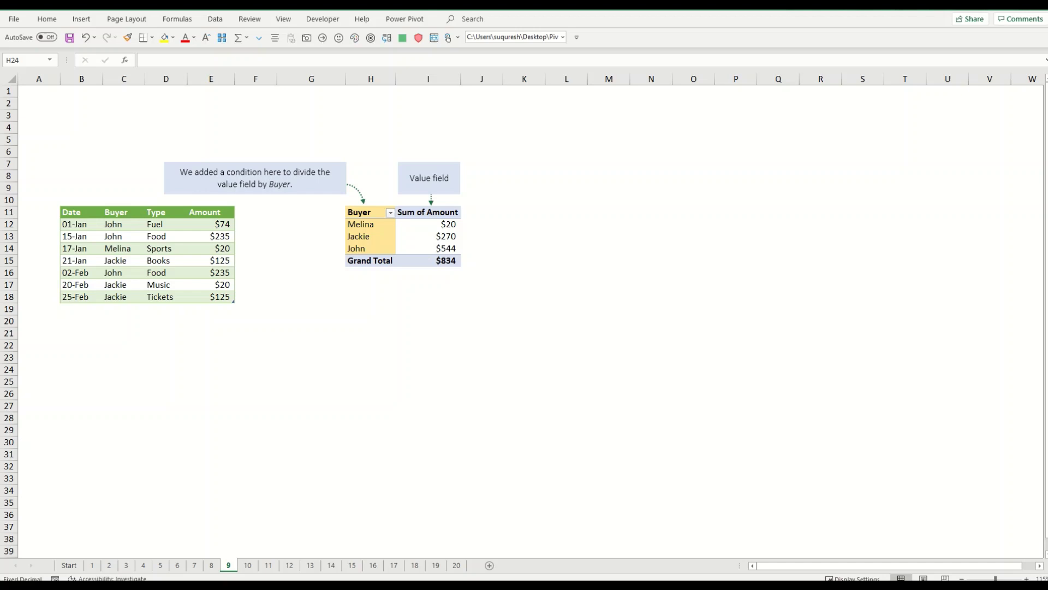
Step: Go from sheet 10's Amount-by-Type PivotTable to sheet 11 labelling Buyer as Row and Sum of Amount as Value
click(252, 567)
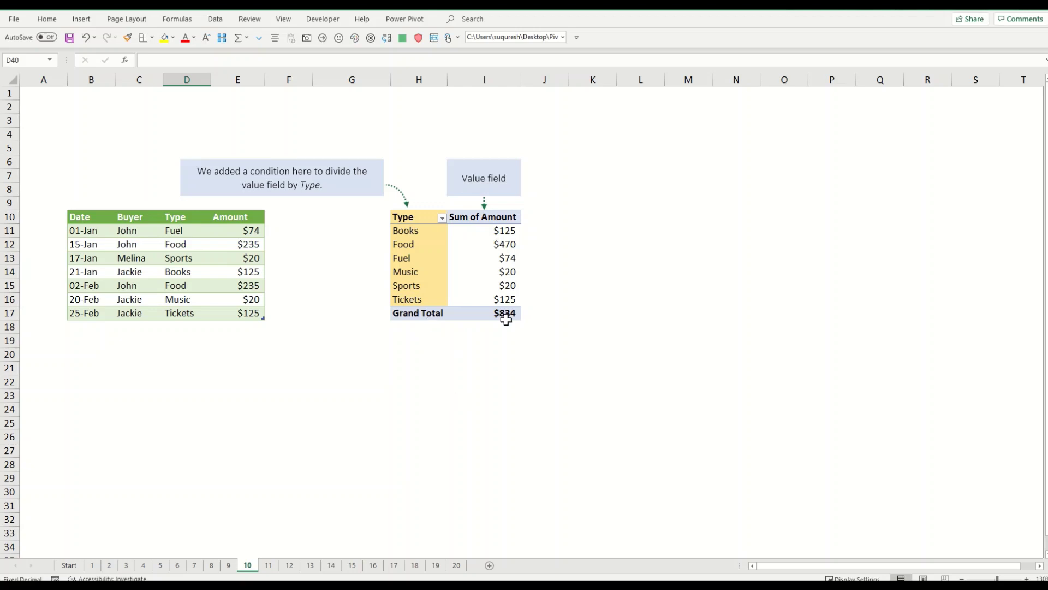
click(276, 566)
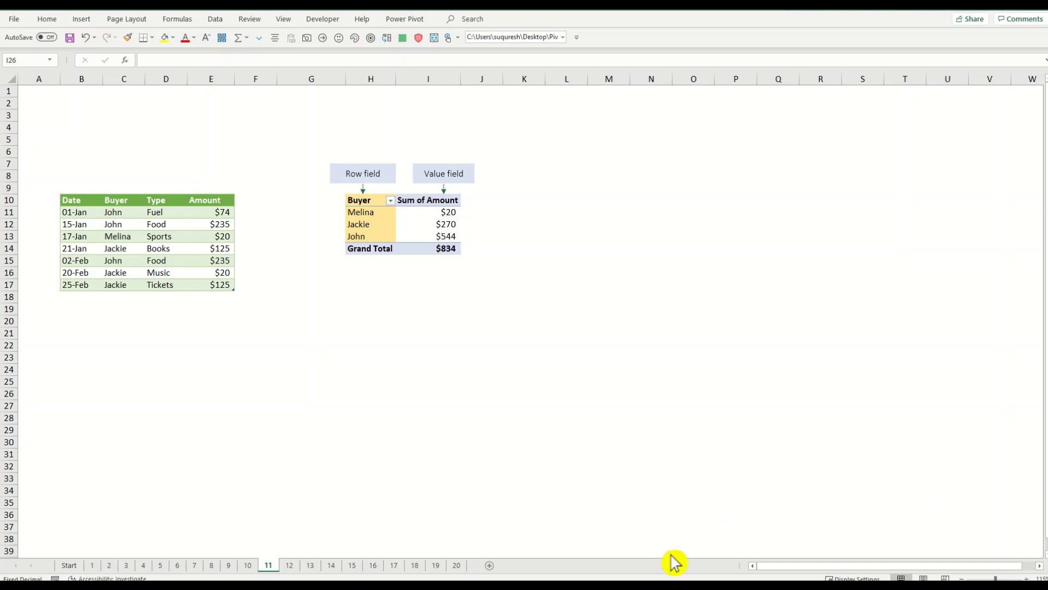
click(289, 565)
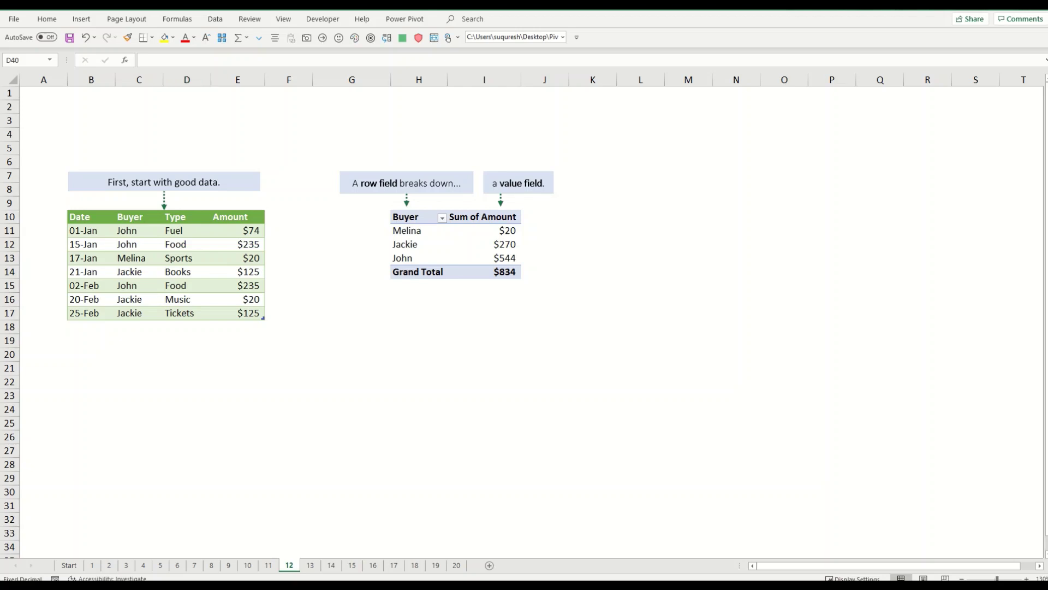
Step: Open sheet 13, where the PivotTable Fields list shows Date, Buyer, Type and Amount
click(313, 567)
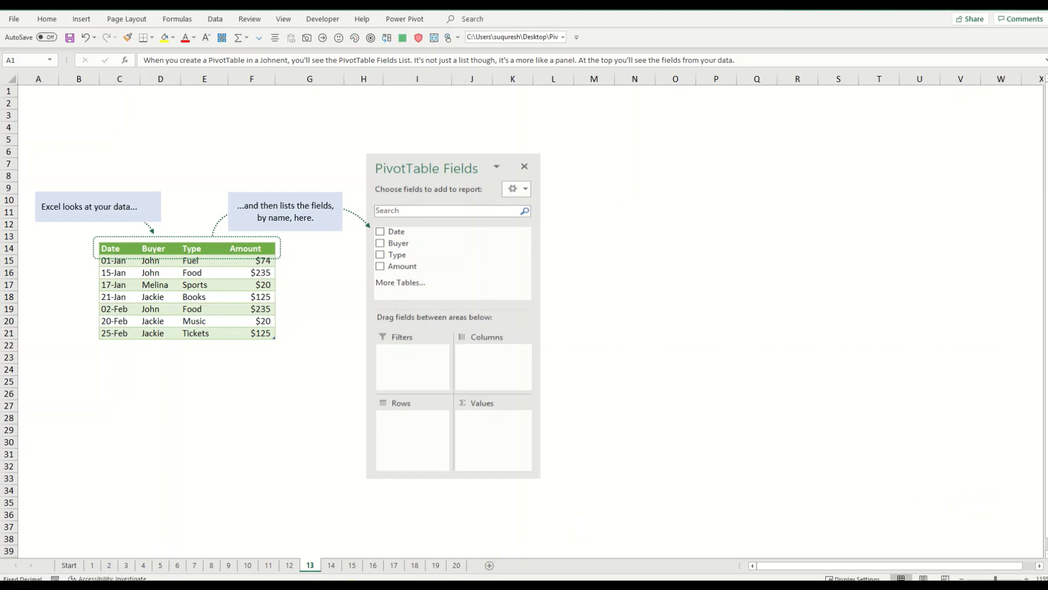
Step: On sheet 14, try dragging Amount into Values, then go to sheet 15's $834 Sum of Amount PivotTable
click(334, 565)
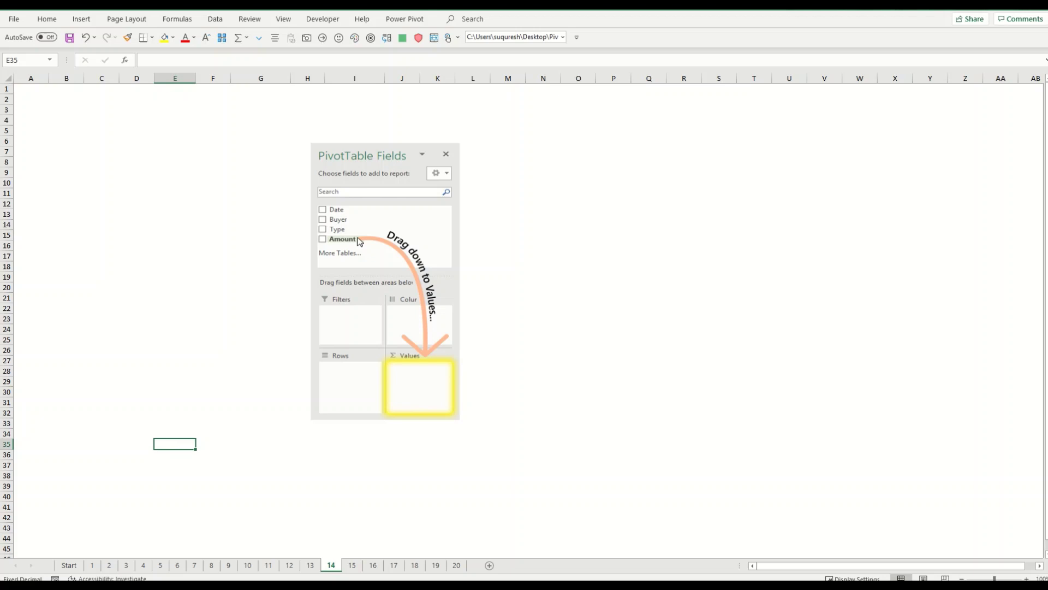
drag(360, 241, 360, 242)
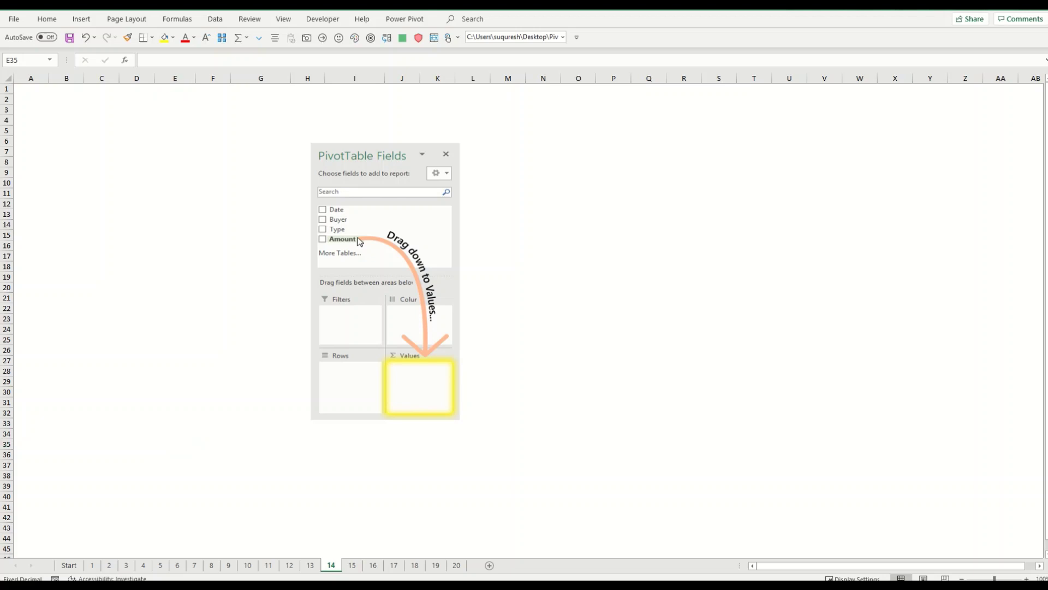
click(360, 568)
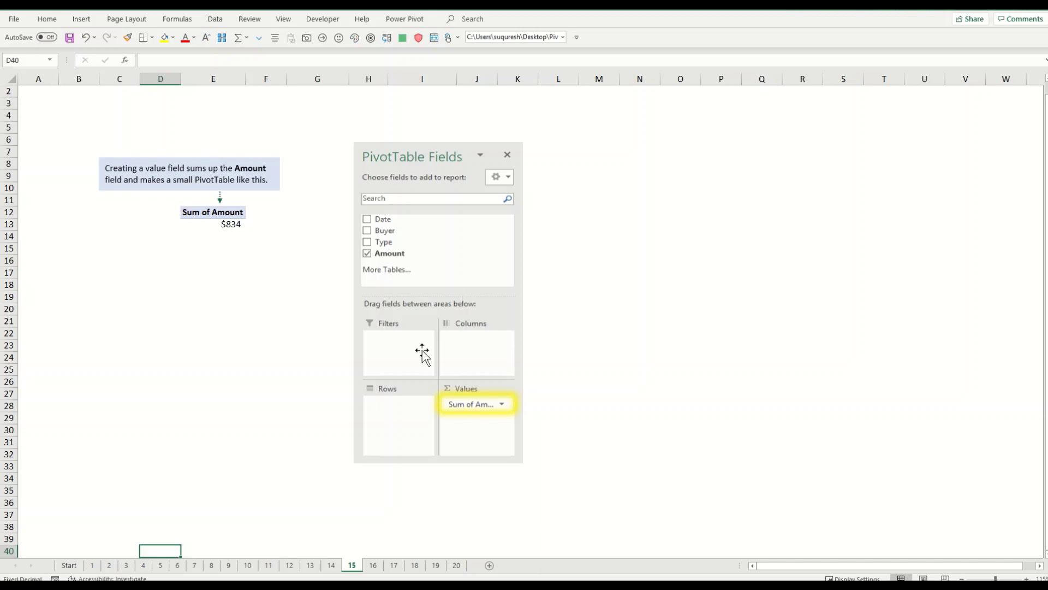
drag(382, 255, 494, 429)
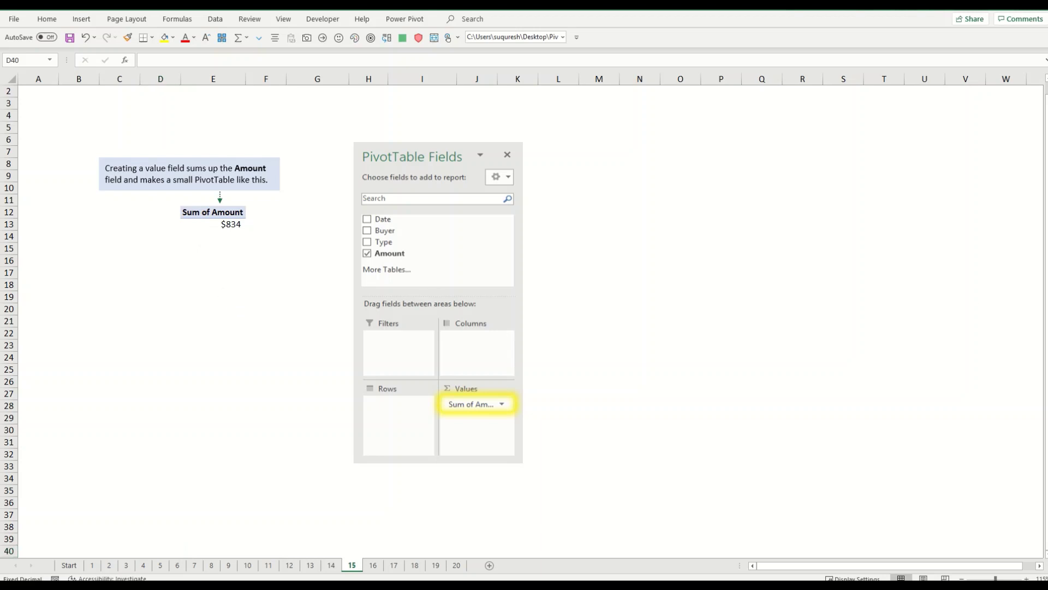
Step: On sheet 16, remove the Next, Feedback and Previous navigation shapes
click(374, 566)
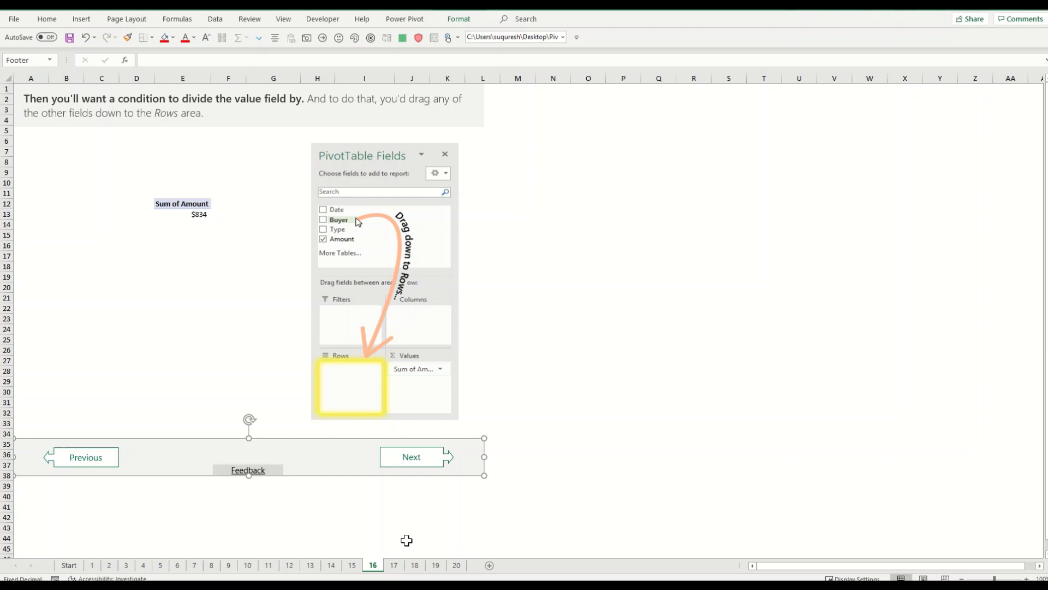
key(Escape)
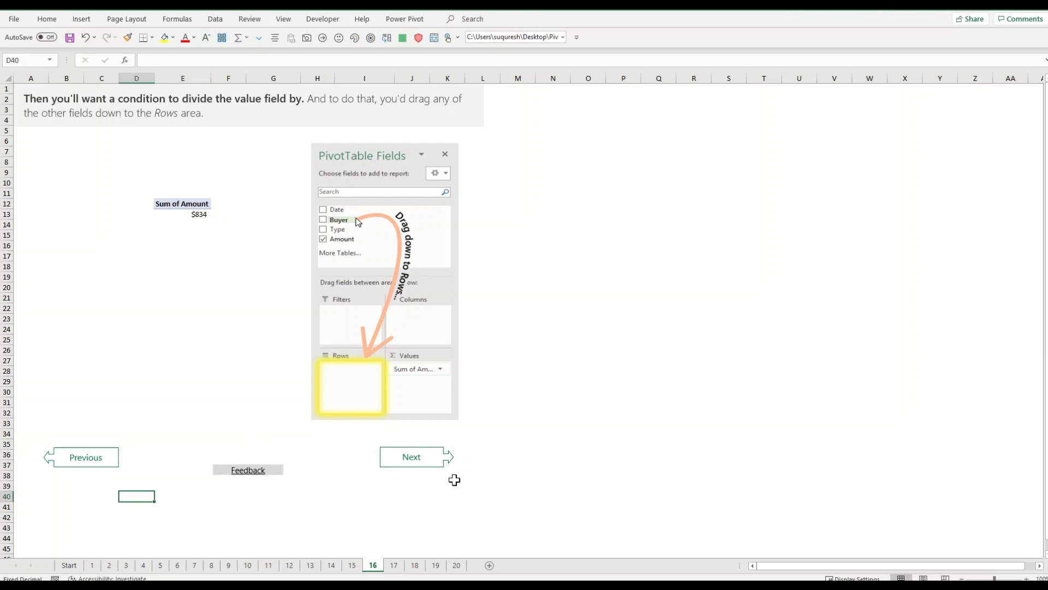
ctrl+click(431, 467)
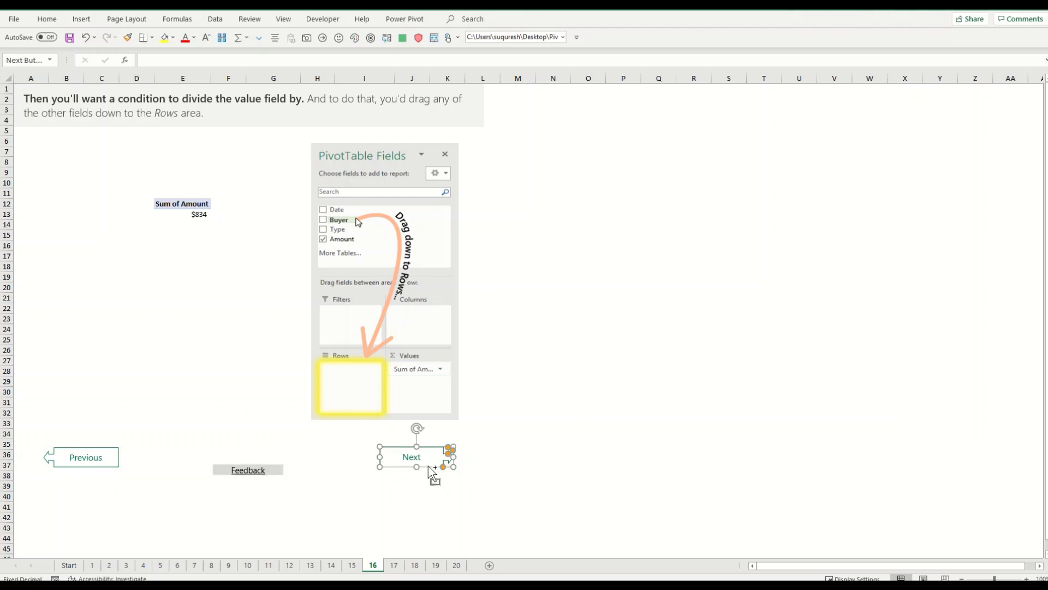
ctrl+click(260, 469)
ctrl+click(101, 456)
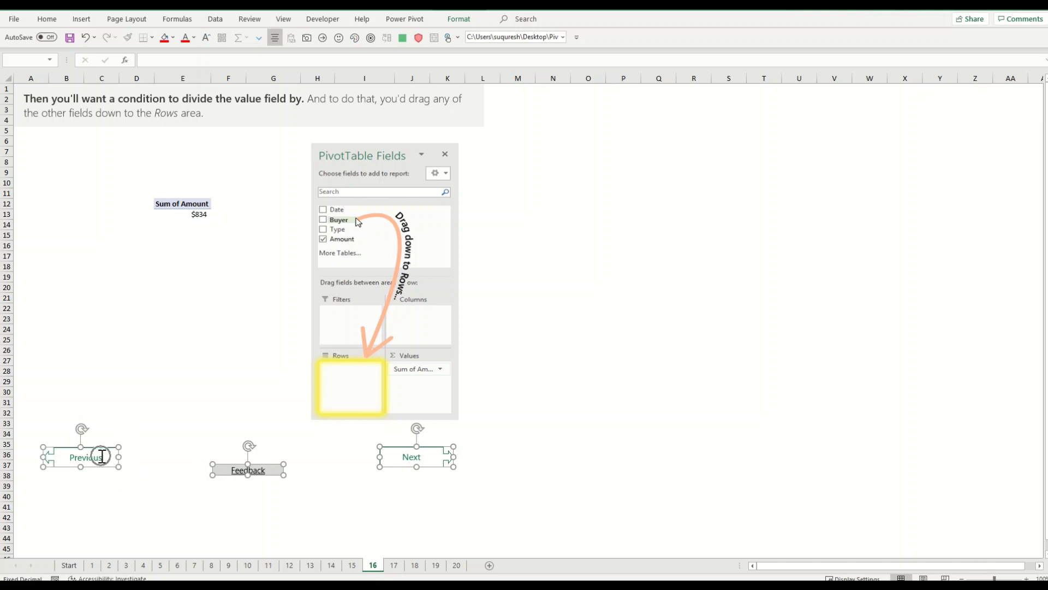
key(Delete)
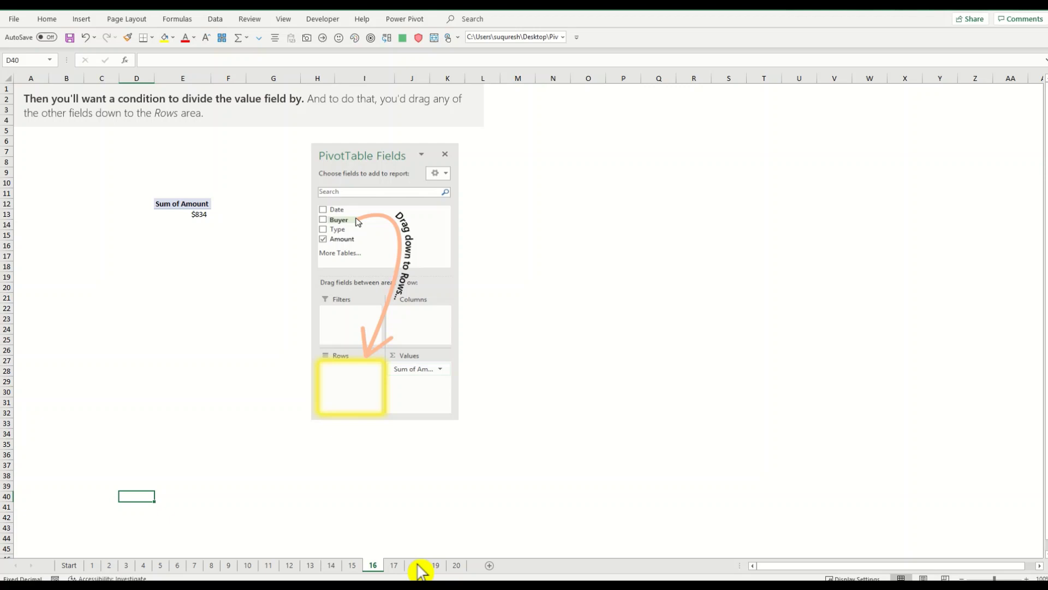
Step: Go from sheet 17's amounts-by-buyer example to practice sheet 18 with its empty PivotTable area
click(394, 566)
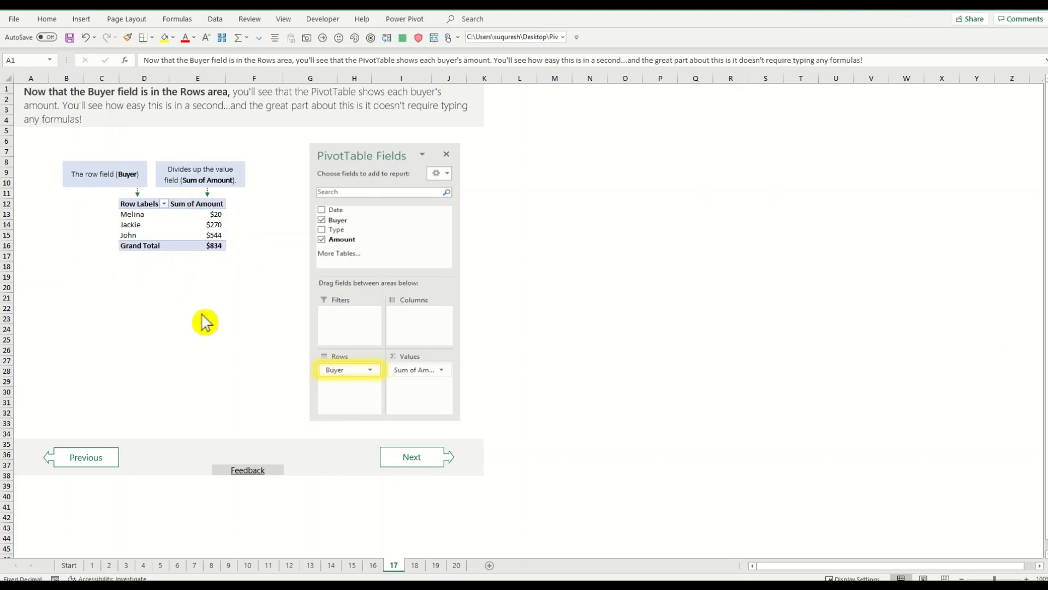
click(415, 565)
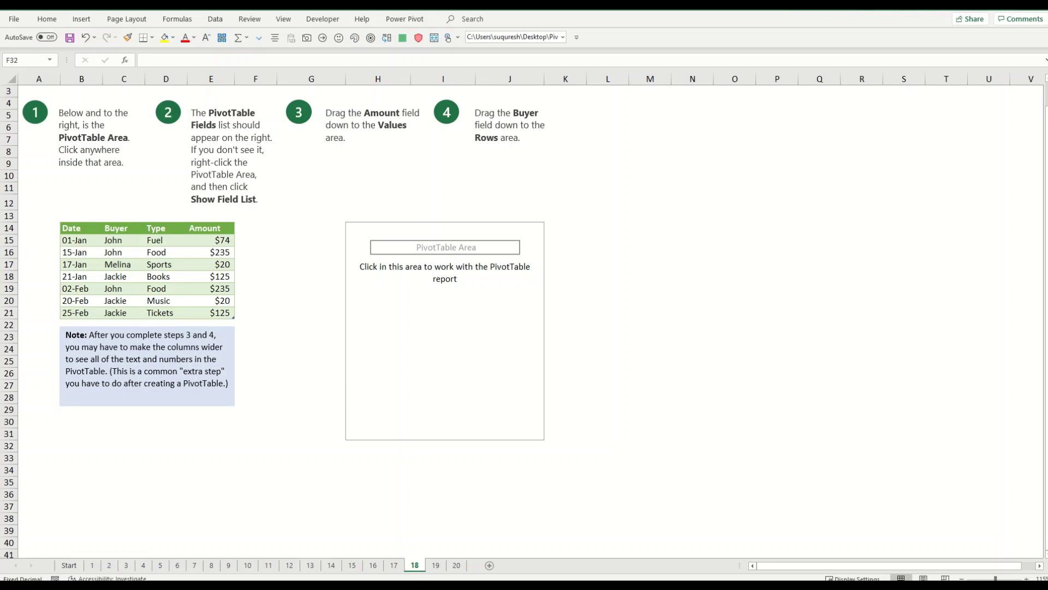
Step: Place the active cell inside the Date/Buyer/Type/Amount expenses table on sheet 18 and go to Insert
click(81, 240)
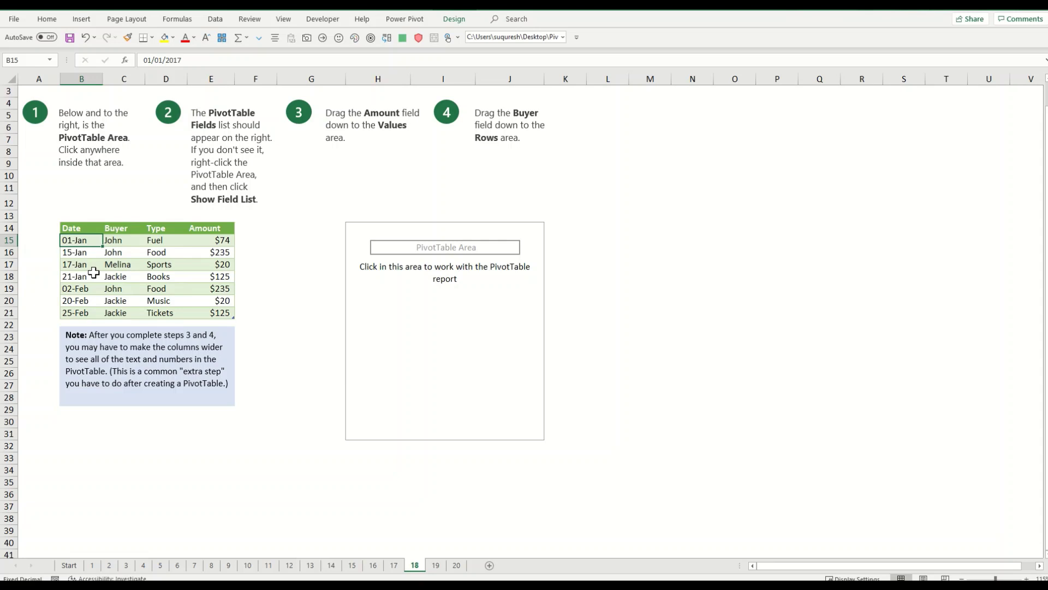
drag(76, 228, 105, 237)
click(95, 239)
click(81, 19)
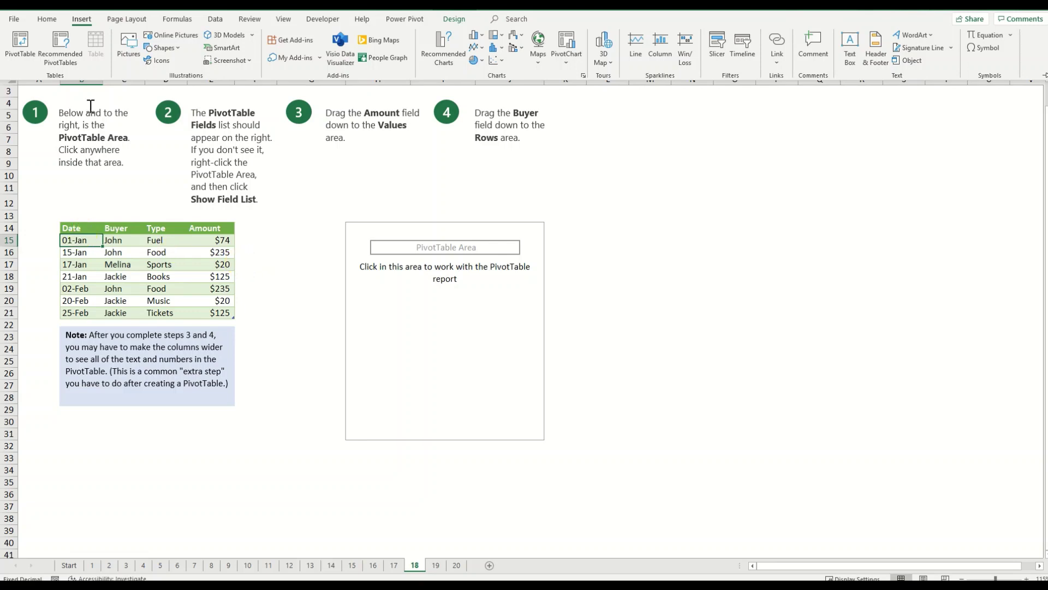
Step: Create PivotTable2 from the Expenses18 range on a new worksheet, Sheet2
click(17, 61)
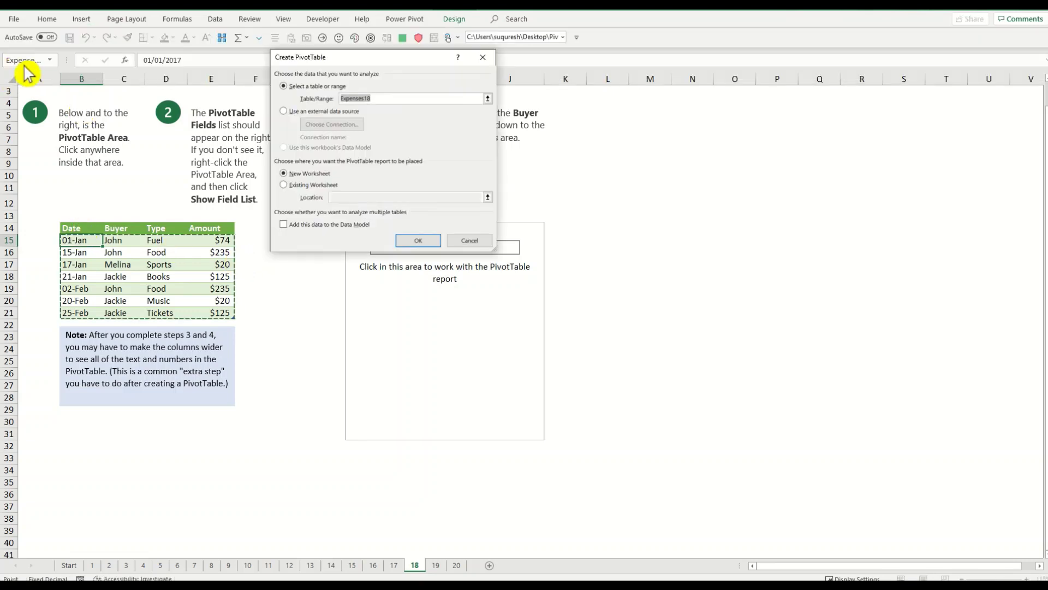
drag(83, 230, 236, 308)
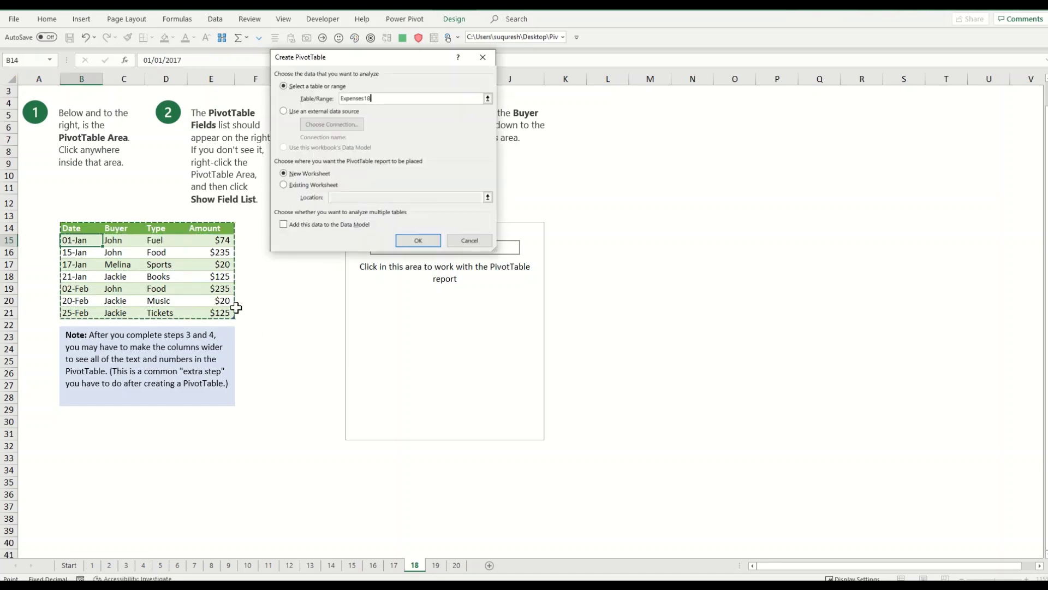
click(417, 240)
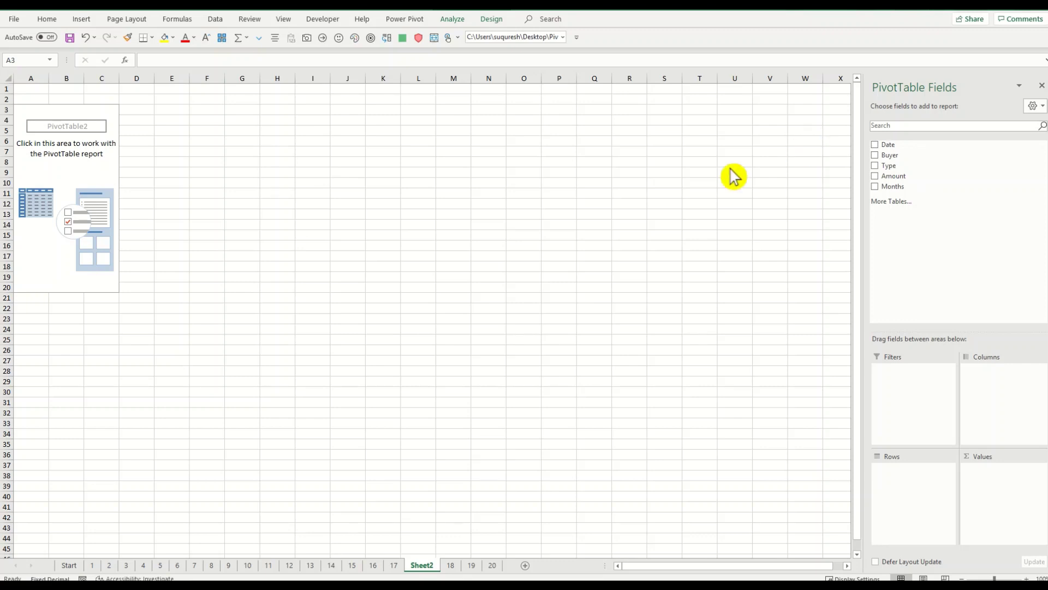
Step: Add Amount to the PivotTable Values, giving a total of 834
click(896, 175)
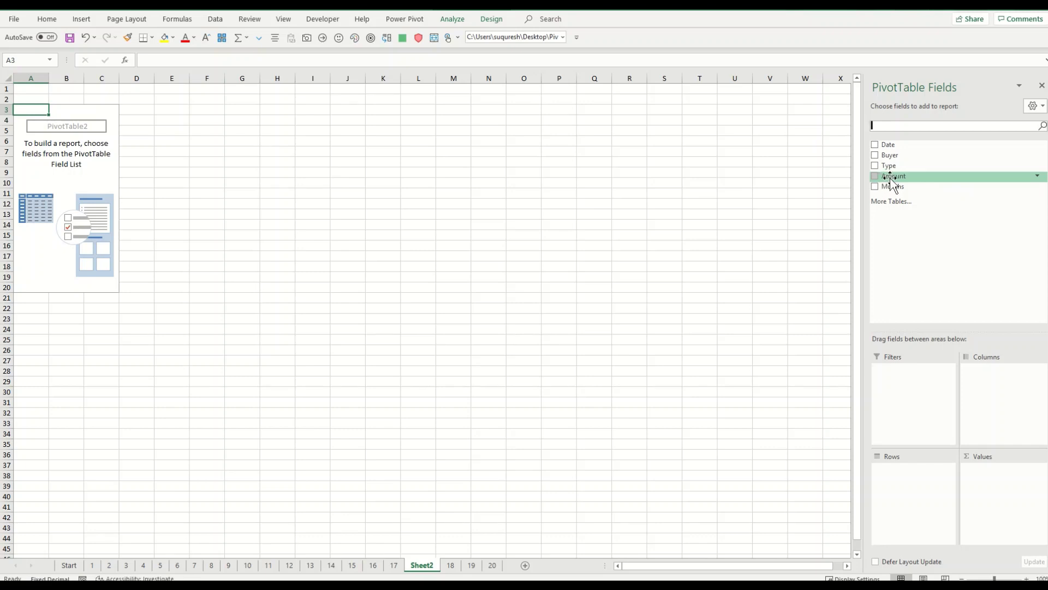
drag(889, 183, 1016, 487)
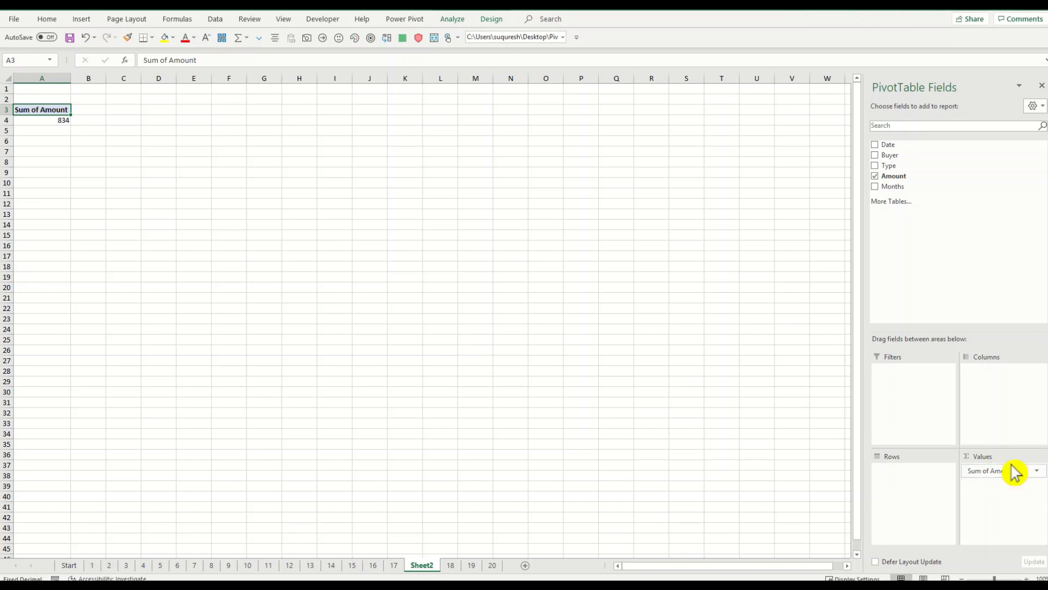
click(52, 121)
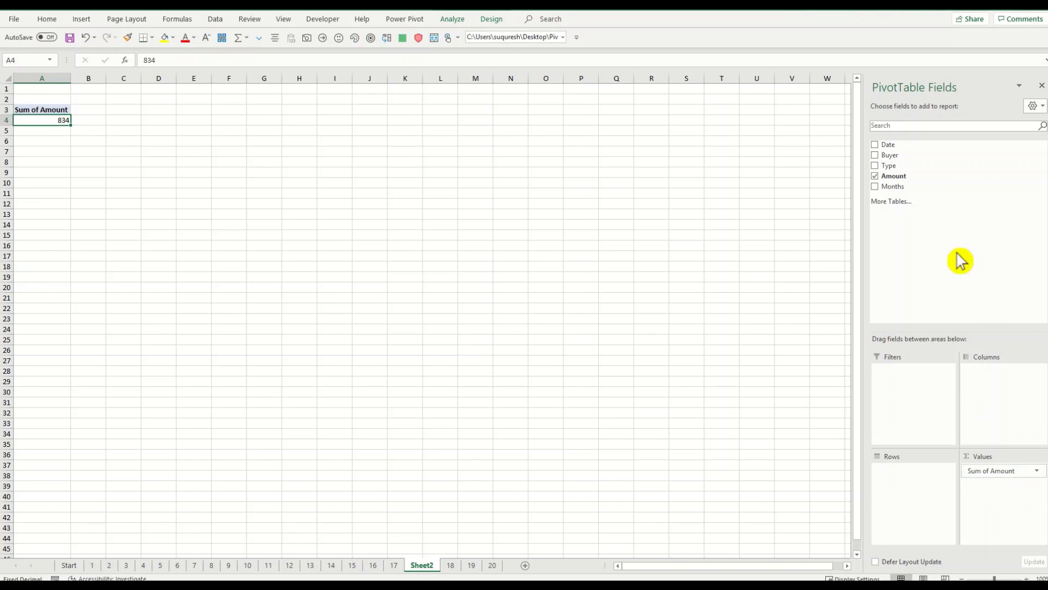
Step: Break the Amount sum down by Buyer, then replace Buyer with Type in Rows
drag(885, 156, 920, 470)
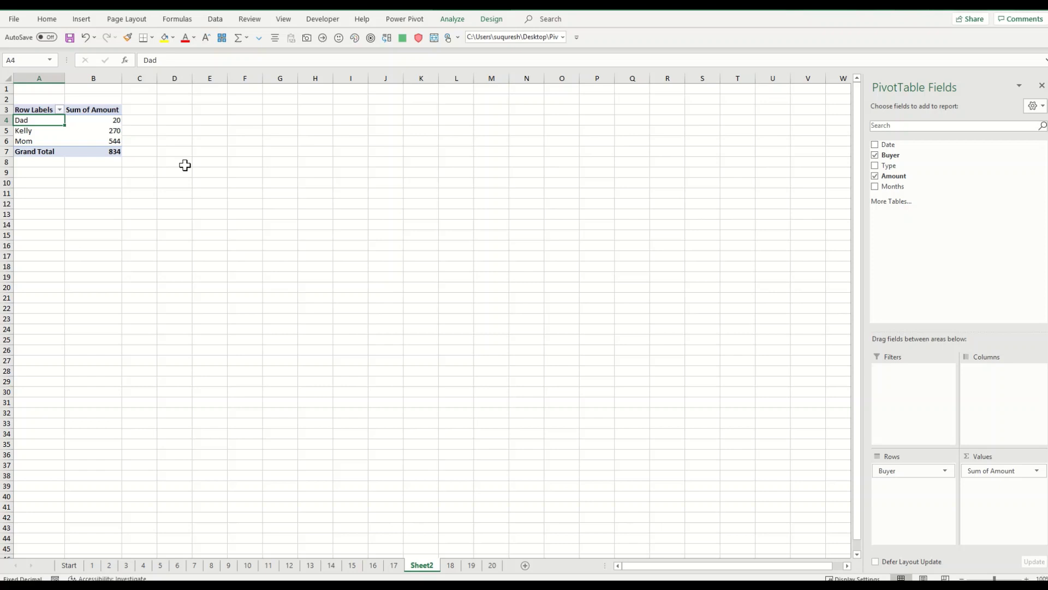
click(890, 156)
drag(889, 165, 919, 475)
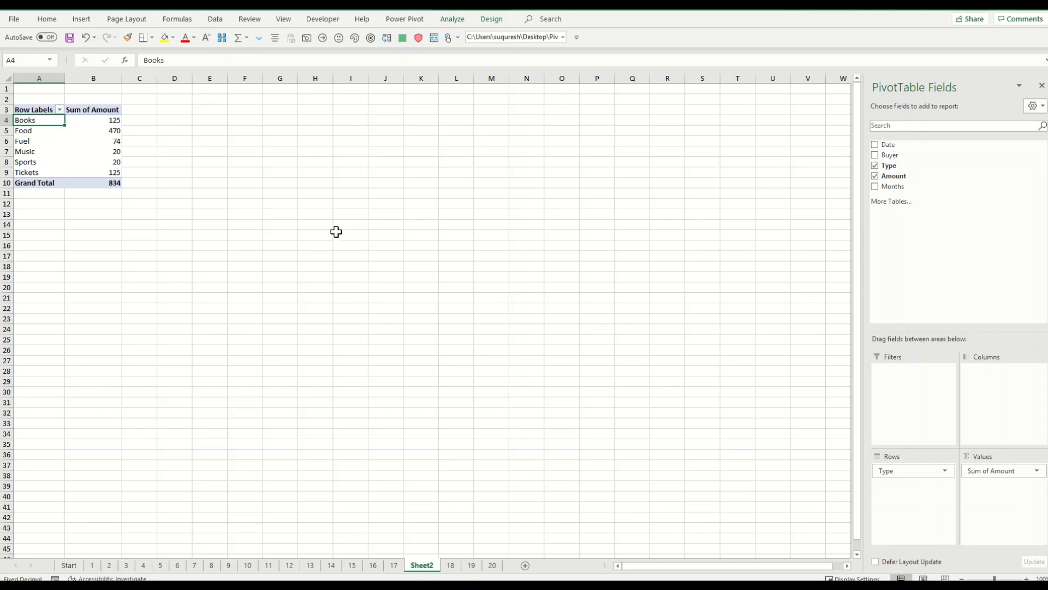